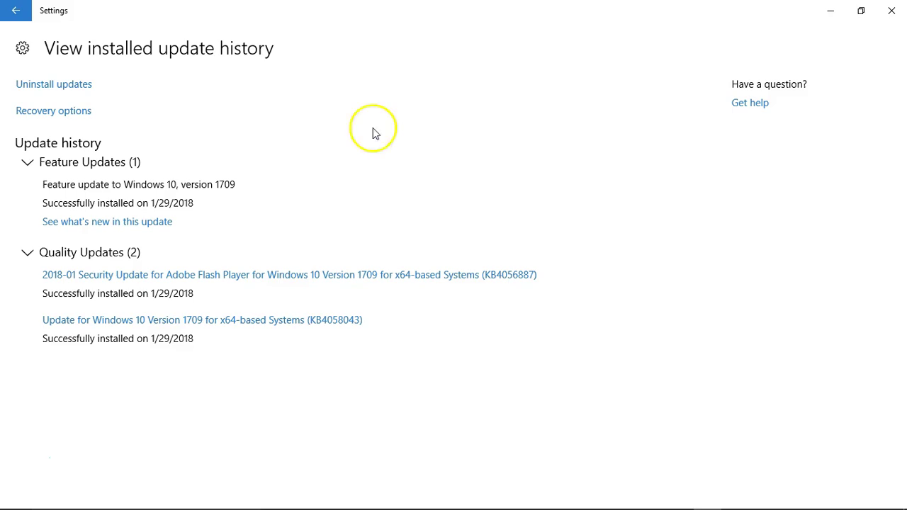
# Step: Minimize the Settings update history window to reveal the desktop
pyautogui.click(831, 16)
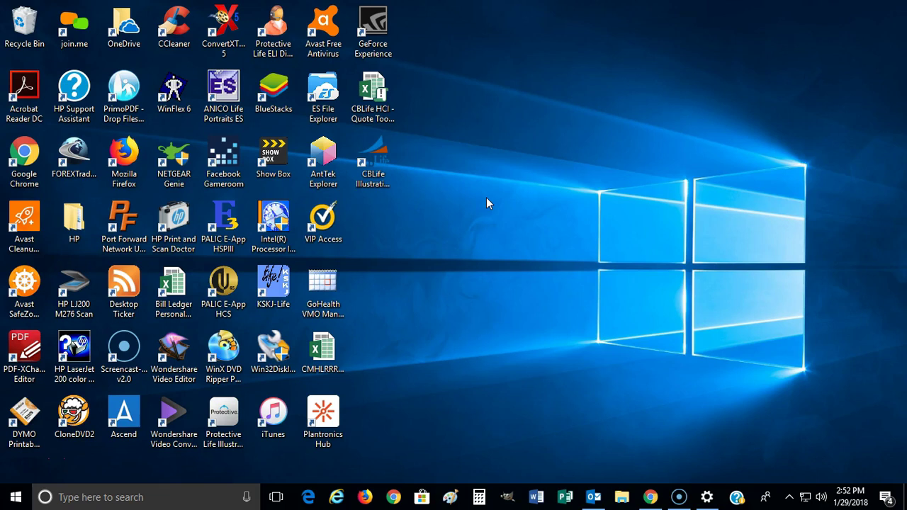
# Step: Open Display settings from the desktop and keep Multiple displays on Extend these displays
pyautogui.rightClick(500, 253)
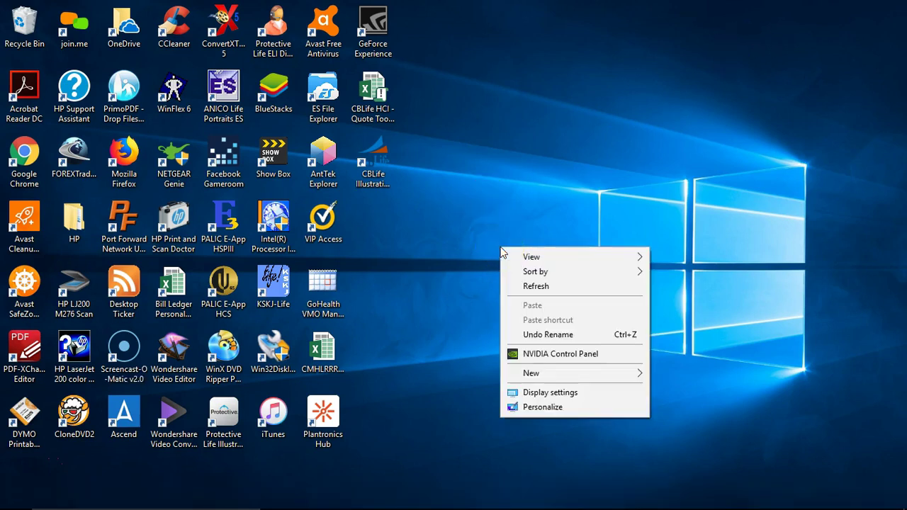
pyautogui.click(560, 393)
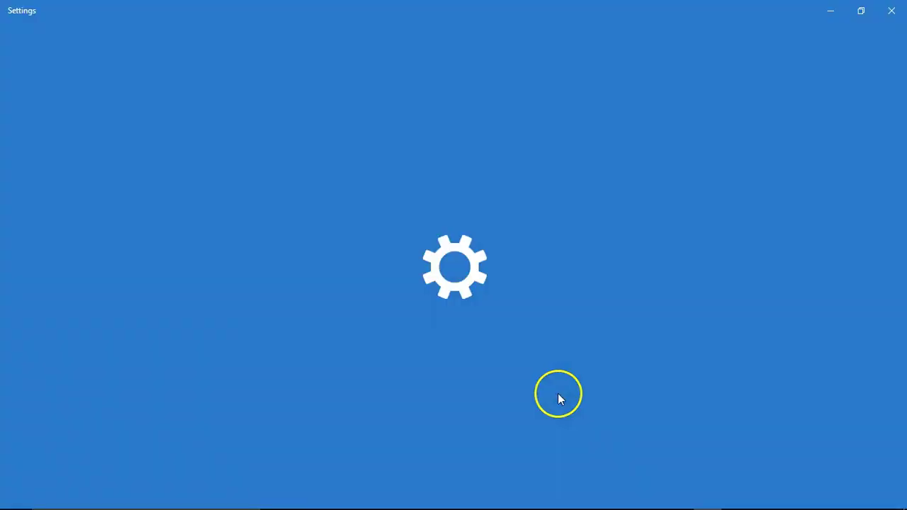
pyautogui.scroll(-5, 447, 344)
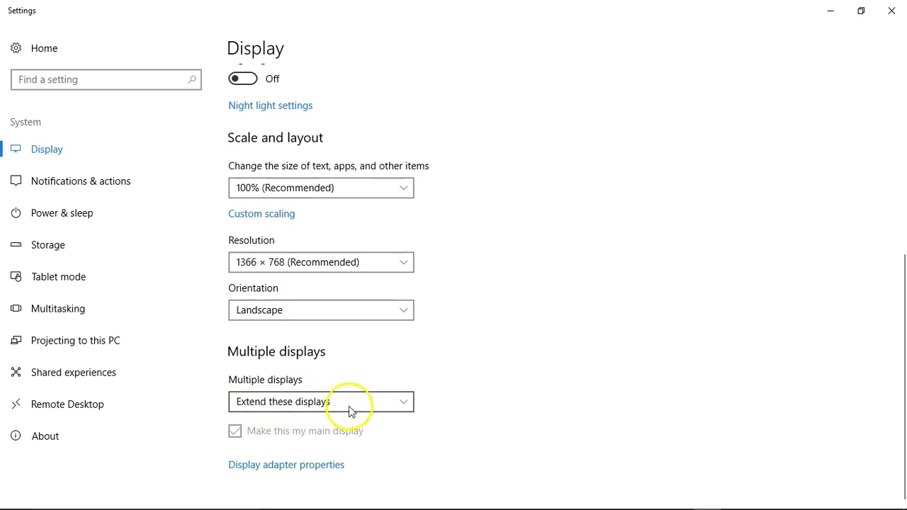
pyautogui.click(402, 404)
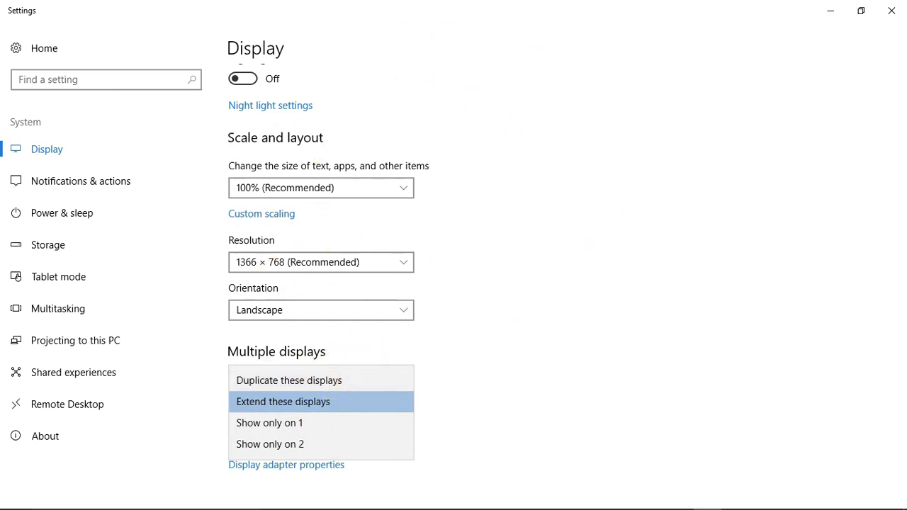
pyautogui.click(602, 238)
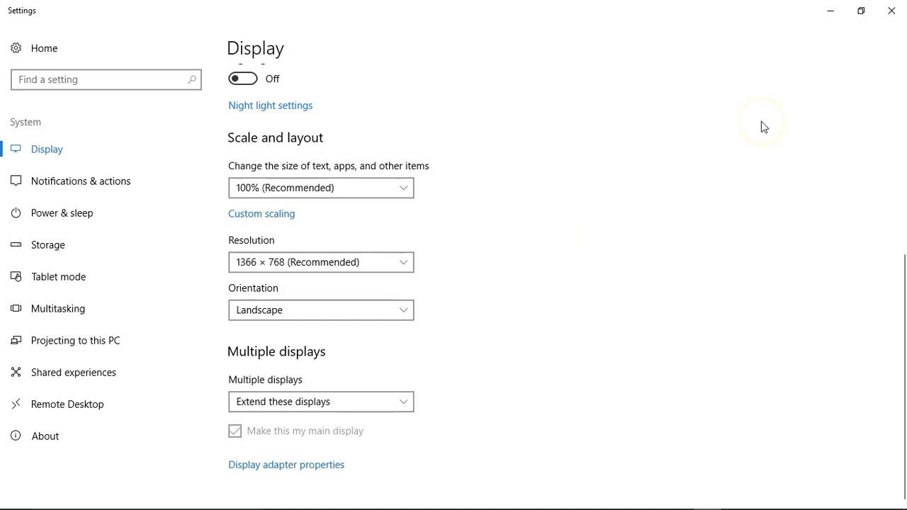
# Step: Close the Display settings window
pyautogui.click(890, 11)
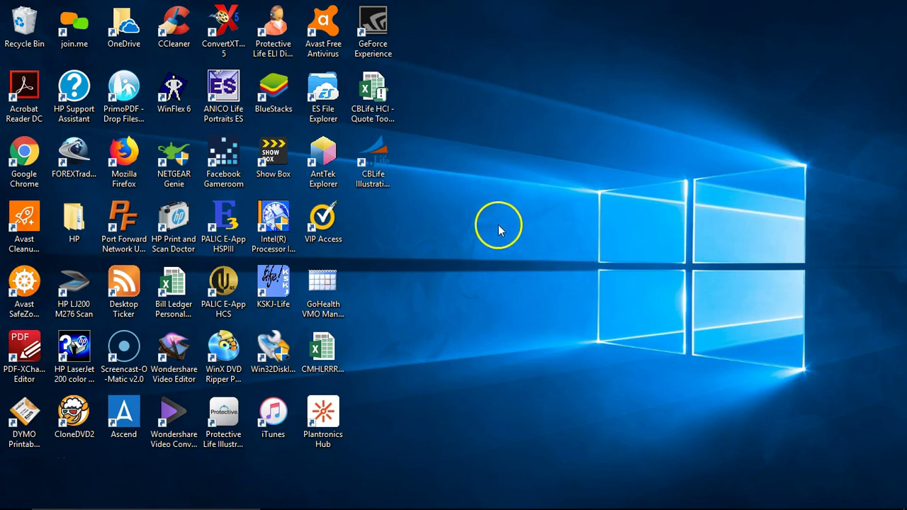
# Step: Open Device Manager from the Start menu and expand Disk drives and Display adapters
pyautogui.moveTo(10, 504)
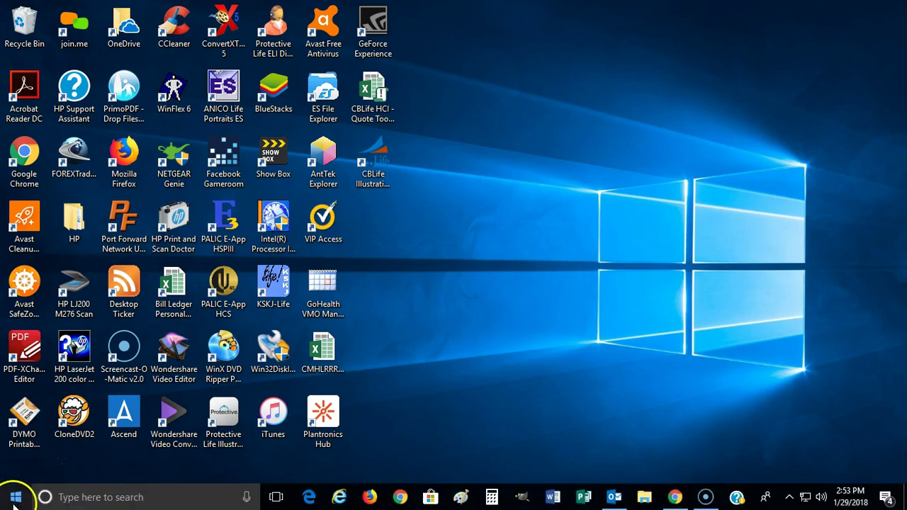
pyautogui.rightClick(16, 498)
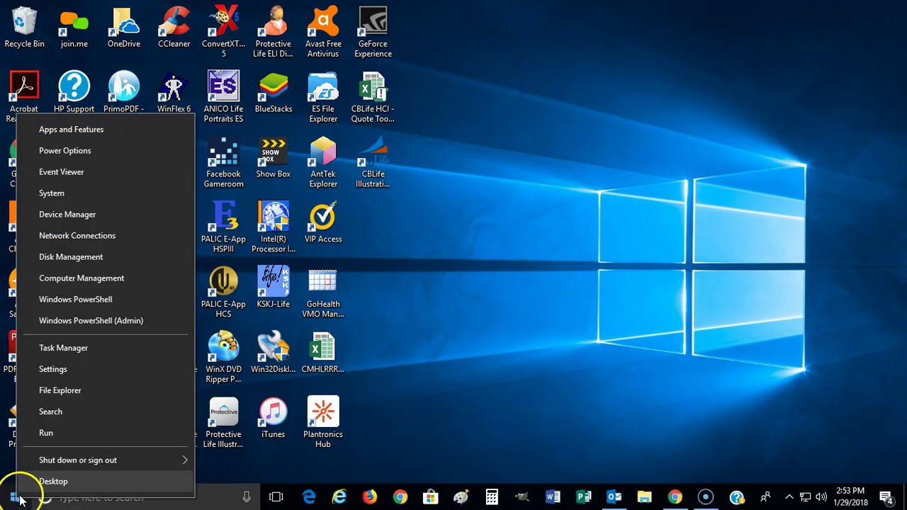
pyautogui.click(78, 215)
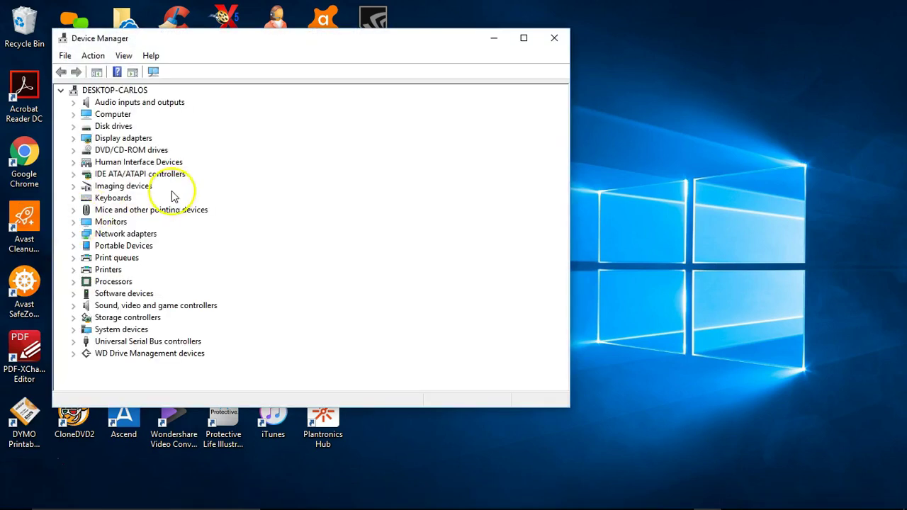
pyautogui.click(73, 126)
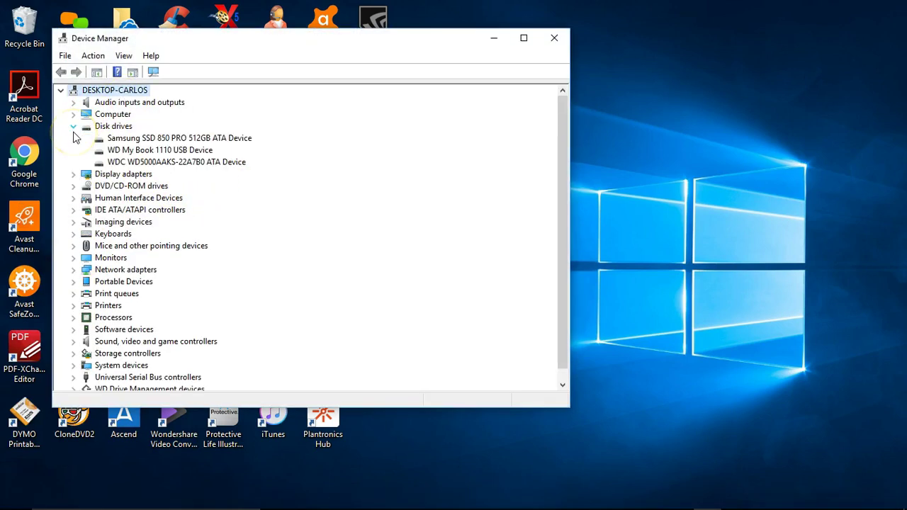
pyautogui.click(73, 173)
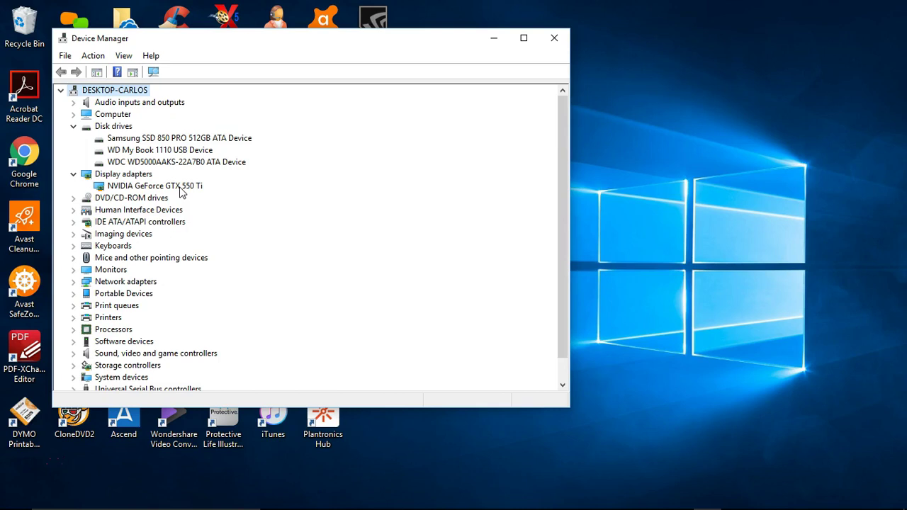
# Step: Check the NVIDIA GeForce GTX 550 Ti's options without changes, then close Device Manager
pyautogui.click(182, 190)
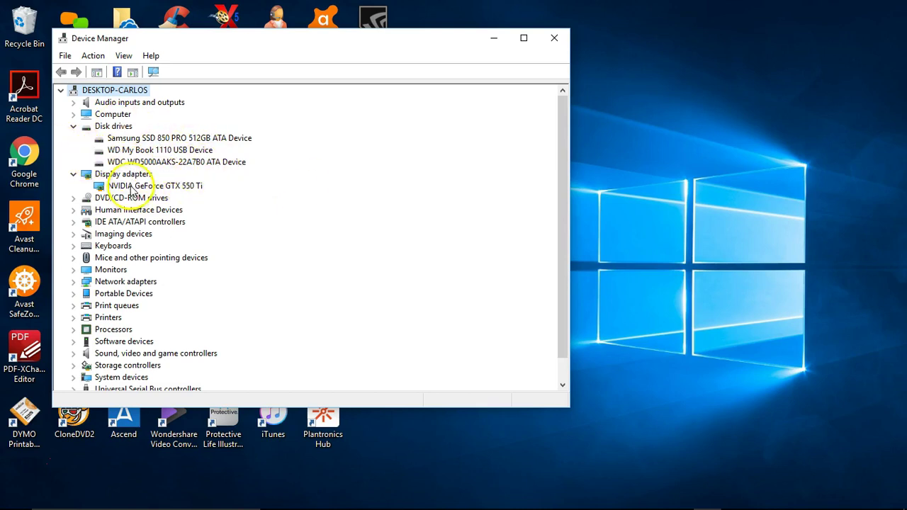
pyautogui.rightClick(168, 187)
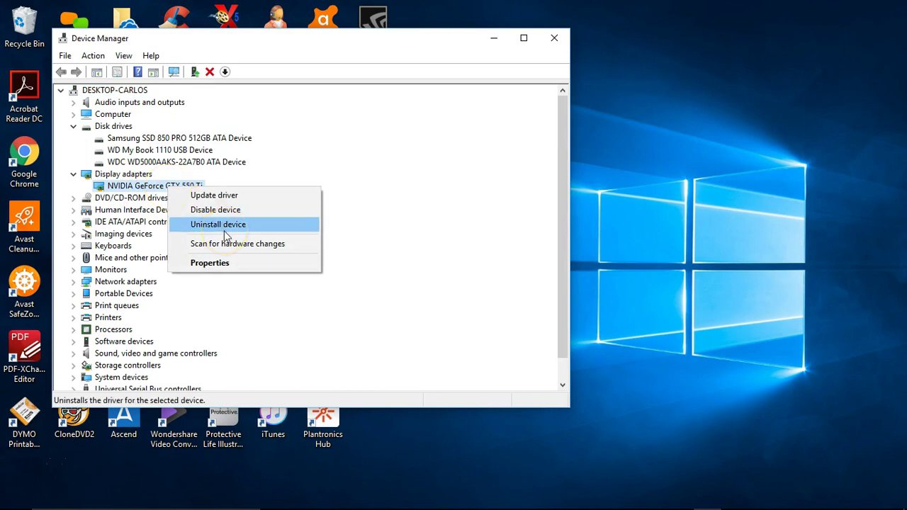
pyautogui.click(550, 37)
pyautogui.click(550, 37)
# Step: Search 'unins', open Add or remove programs, and scroll to NVIDIA Graphics Driver 390.77
pyautogui.moveTo(61, 496)
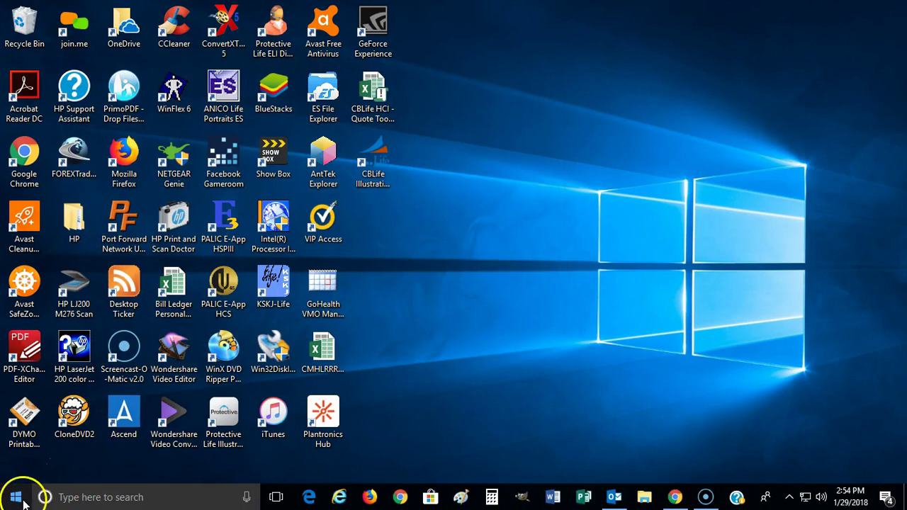
pyautogui.click(126, 496)
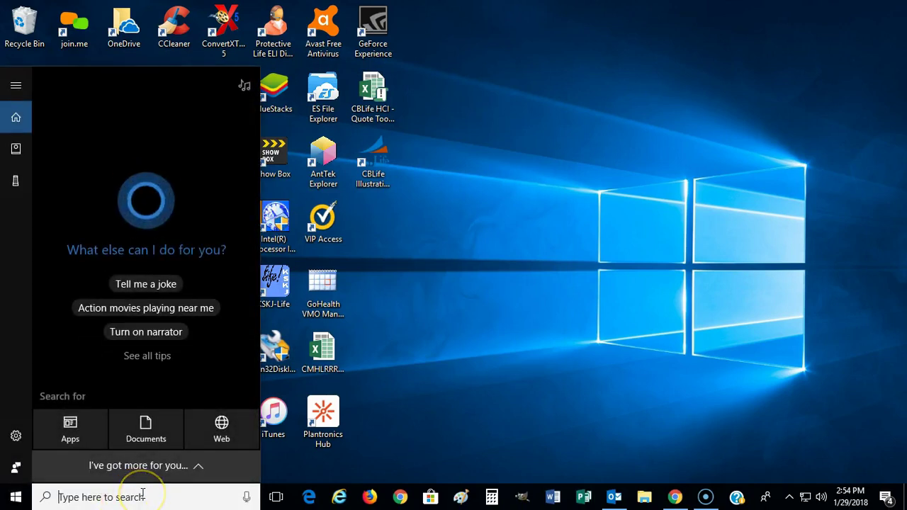
pyautogui.write('unins')
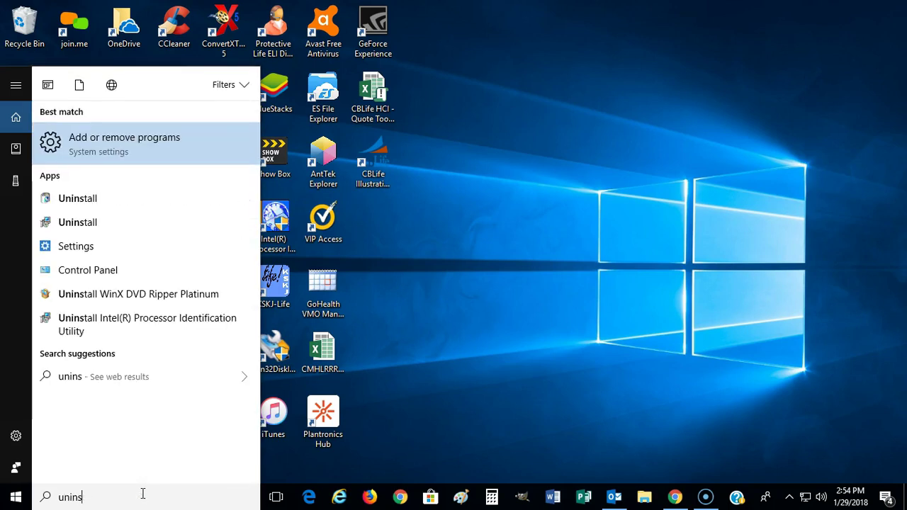
pyautogui.click(145, 492)
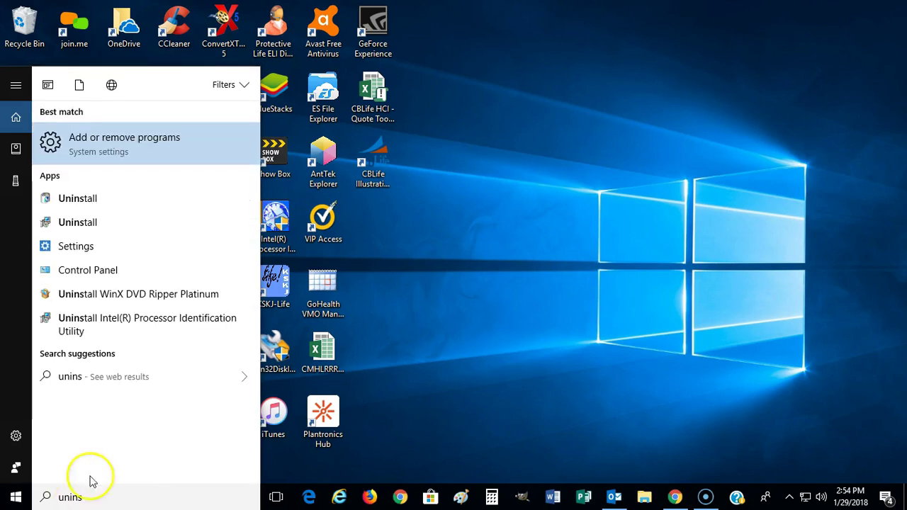
pyautogui.click(156, 150)
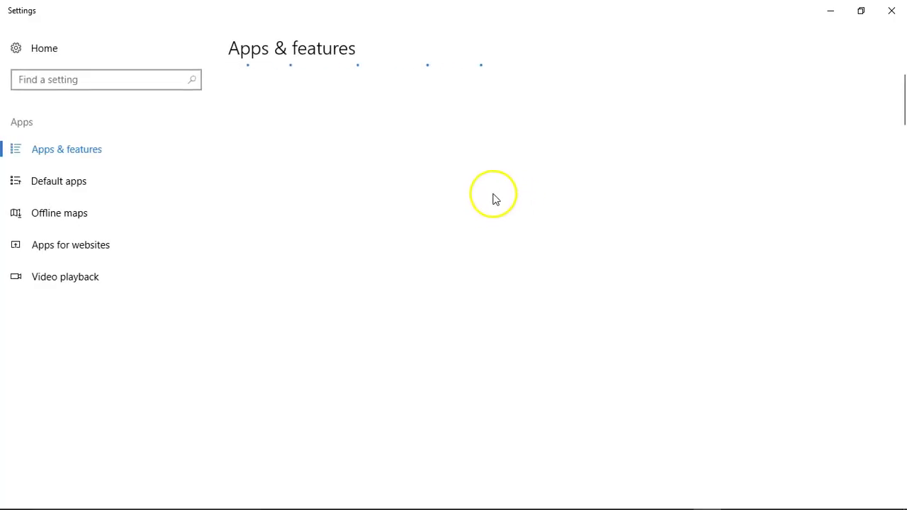
pyautogui.scroll(-10, 486, 203)
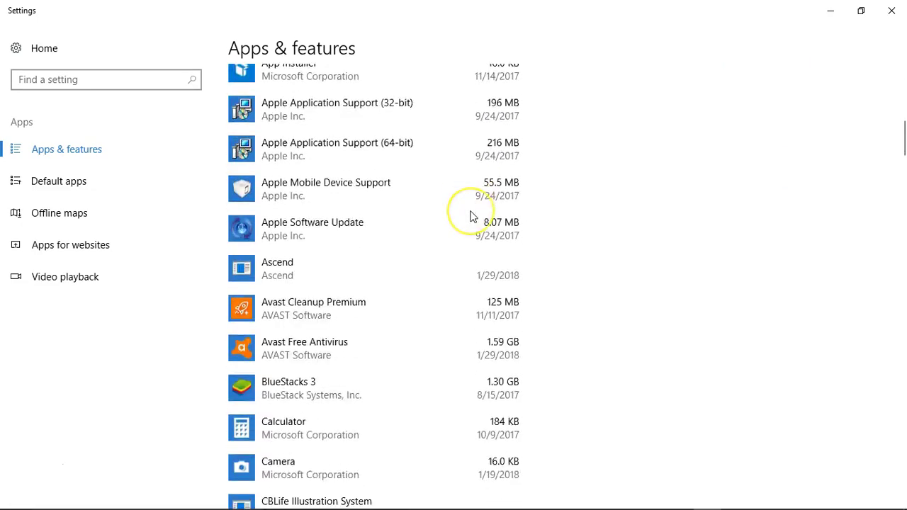
pyautogui.scroll(-15, 471, 216)
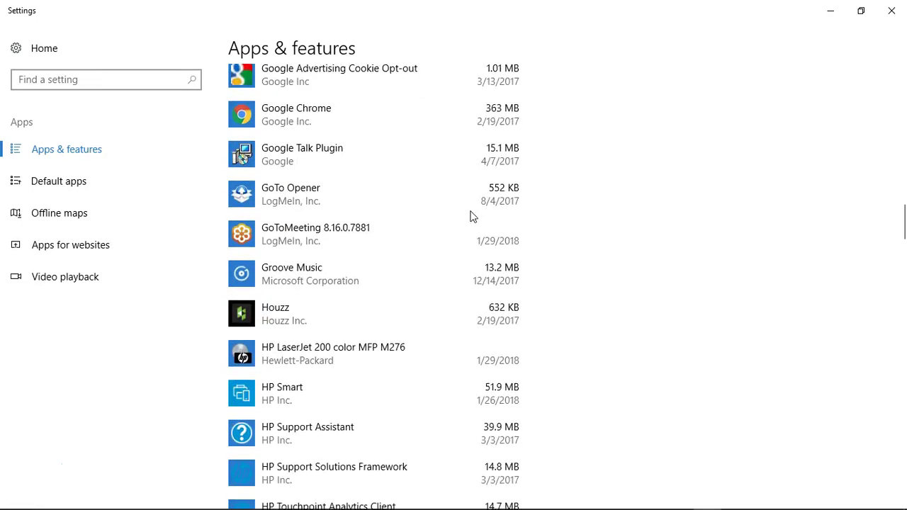
pyautogui.scroll(-12, 471, 216)
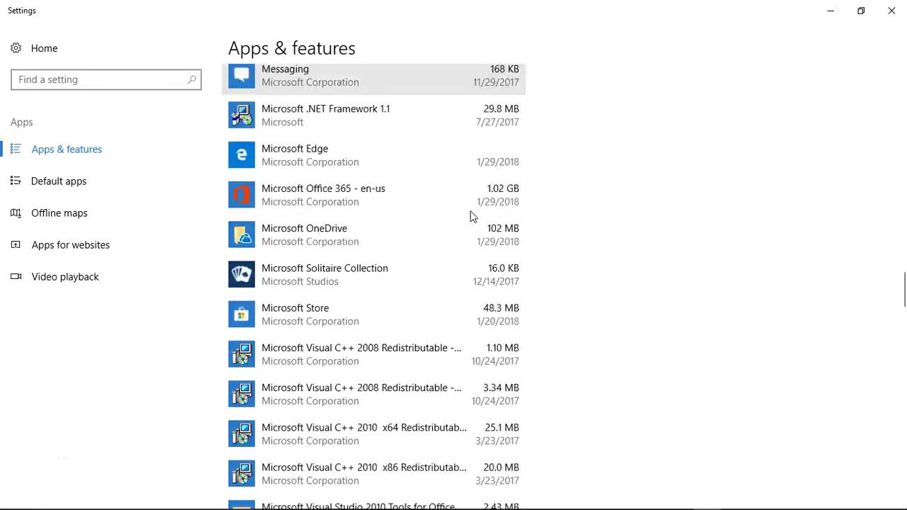
pyautogui.scroll(-12, 471, 216)
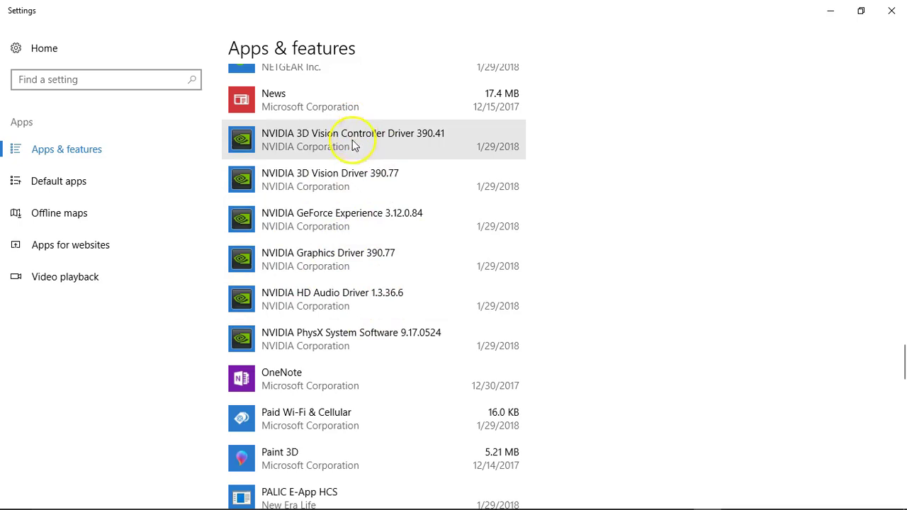
# Step: Close Apps & features, then open GeForce Experience from its desktop shortcut and close it
pyautogui.click(891, 11)
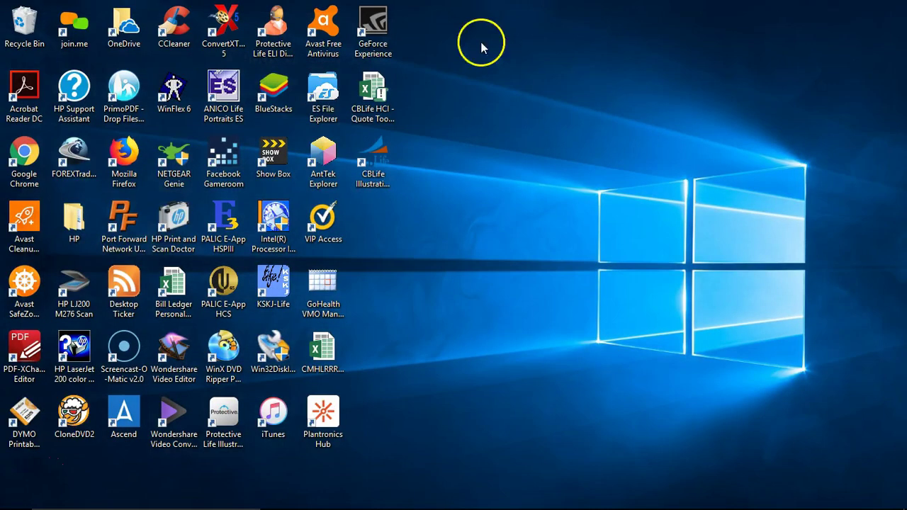
pyautogui.click(368, 56)
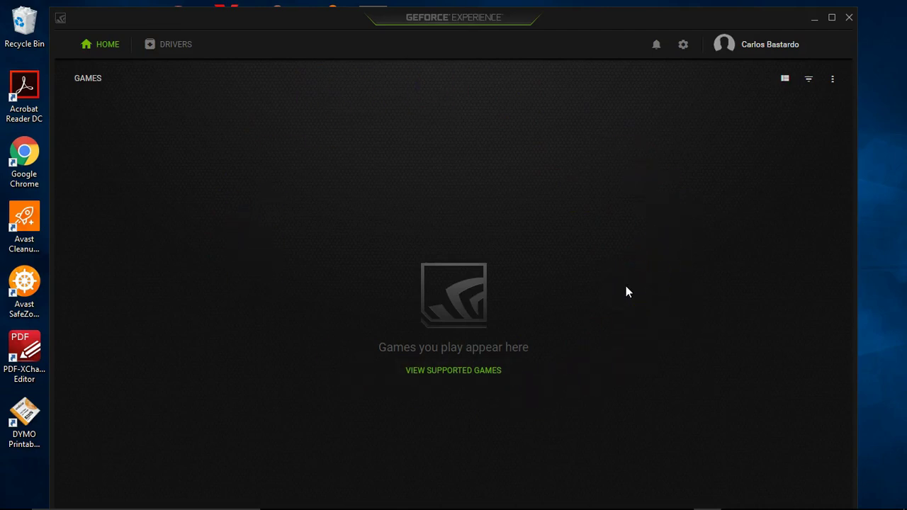
pyautogui.click(846, 19)
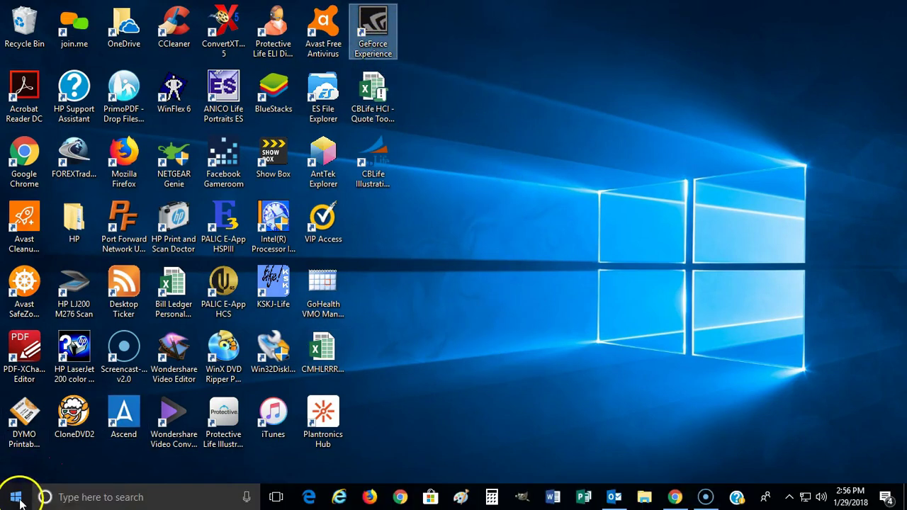
pyautogui.rightClick(16, 502)
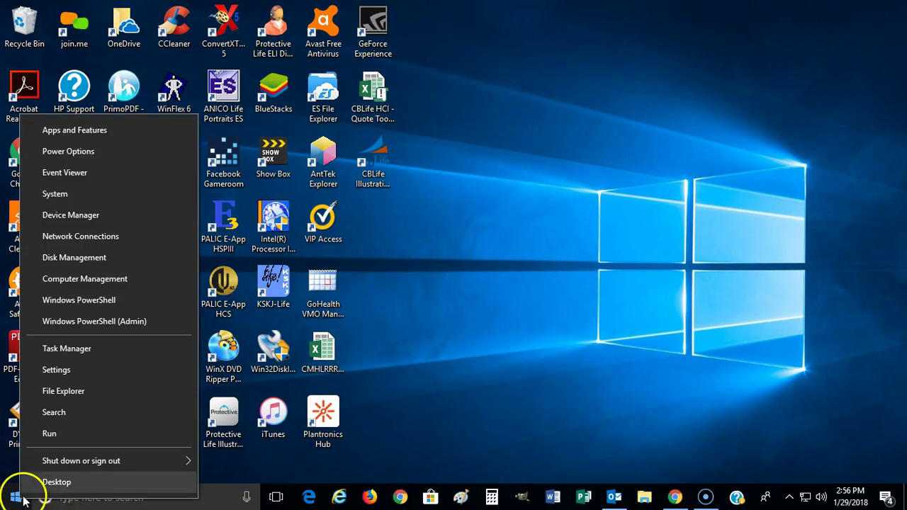
pyautogui.click(82, 213)
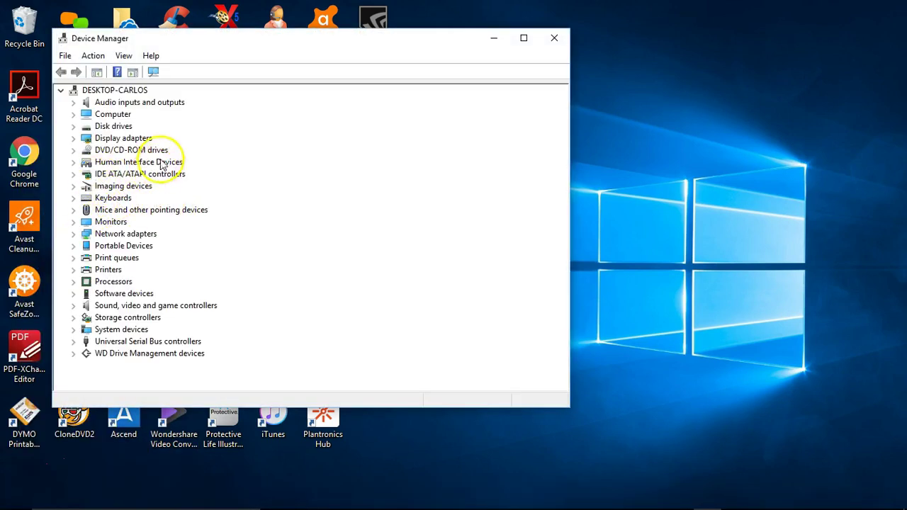
pyautogui.click(73, 138)
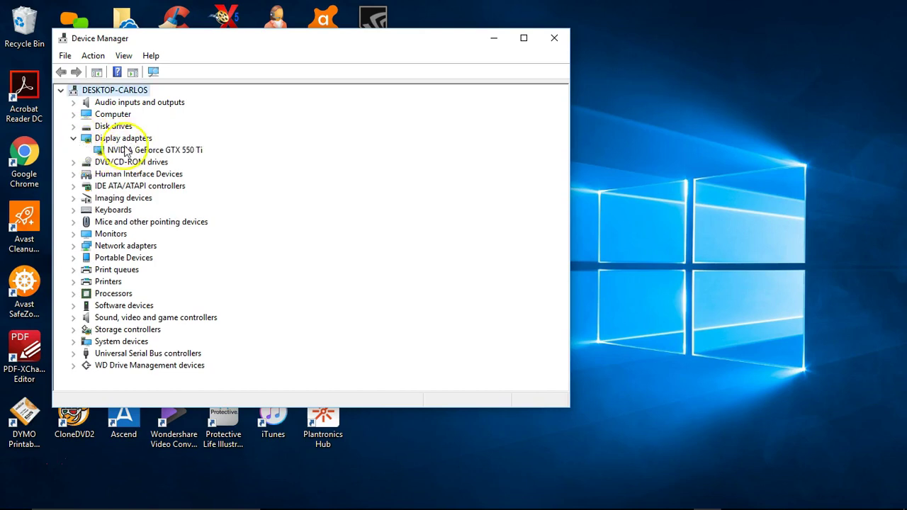
pyautogui.rightClick(167, 152)
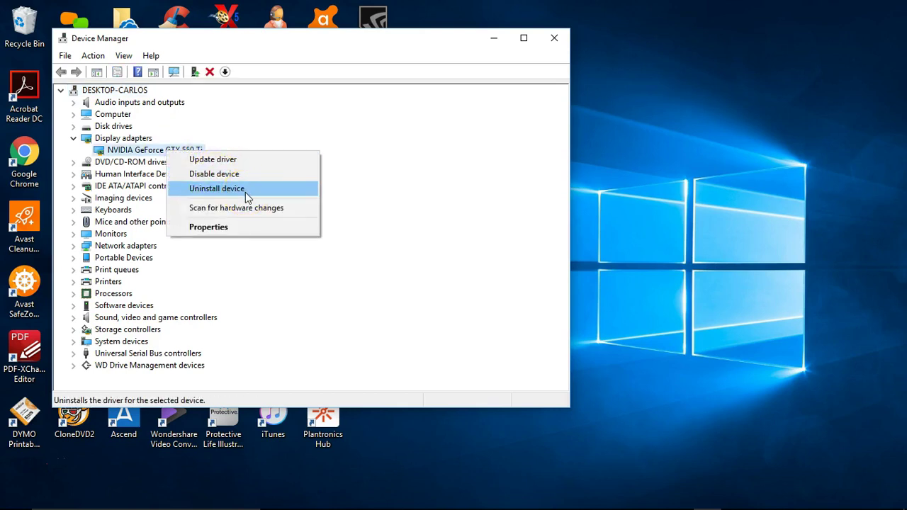
pyautogui.click(557, 41)
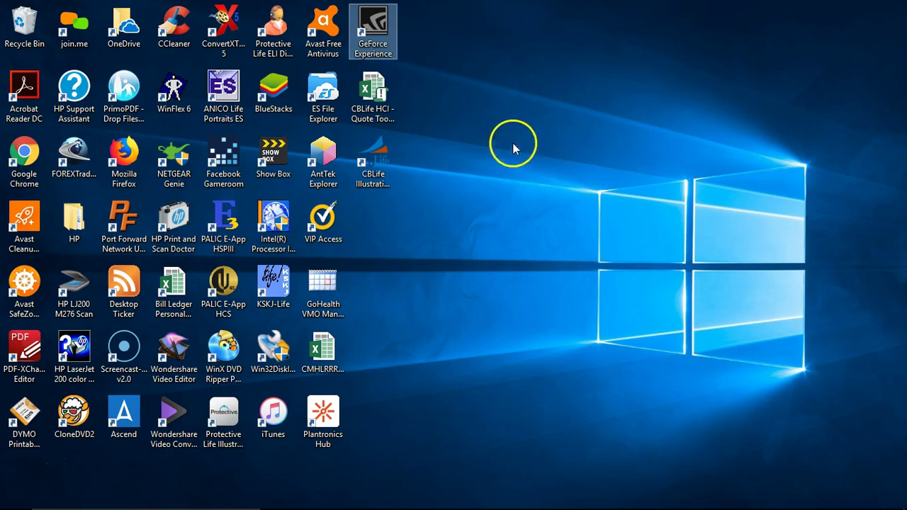
pyautogui.doubleClick(382, 50)
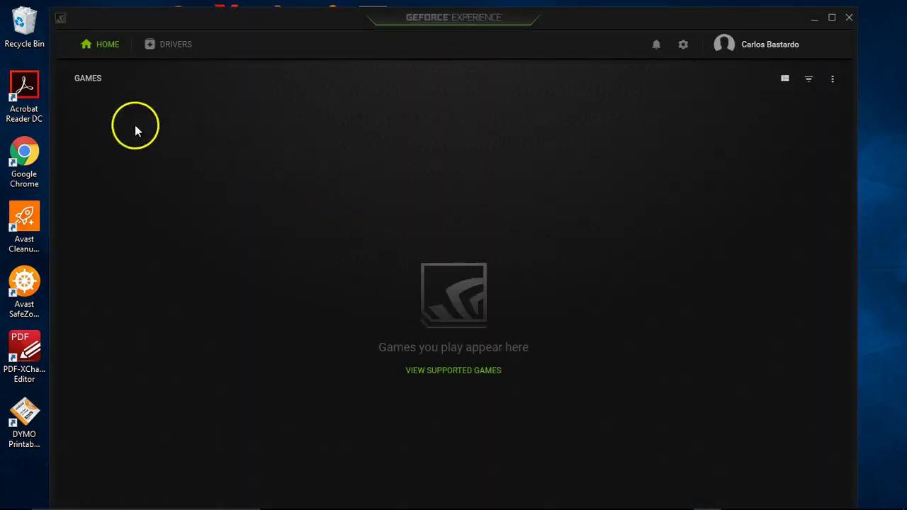
pyautogui.click(179, 46)
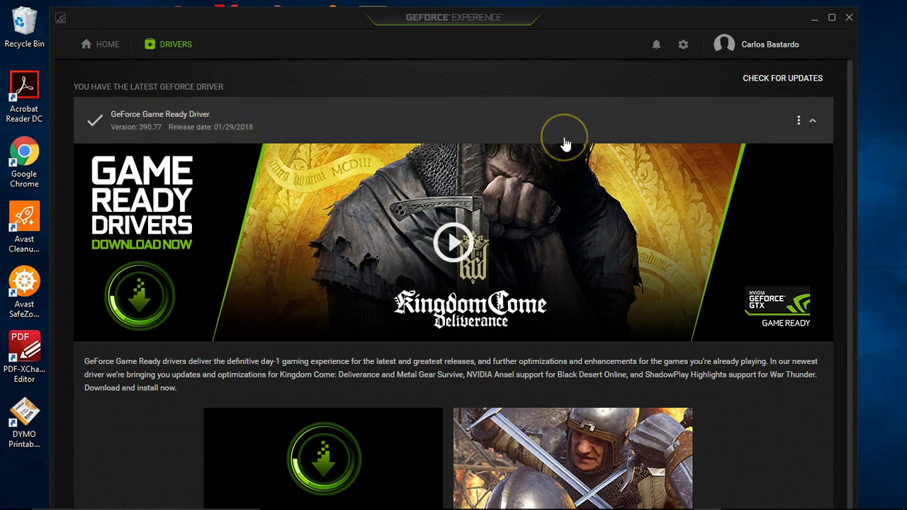
pyautogui.scroll(-1, 674, 246)
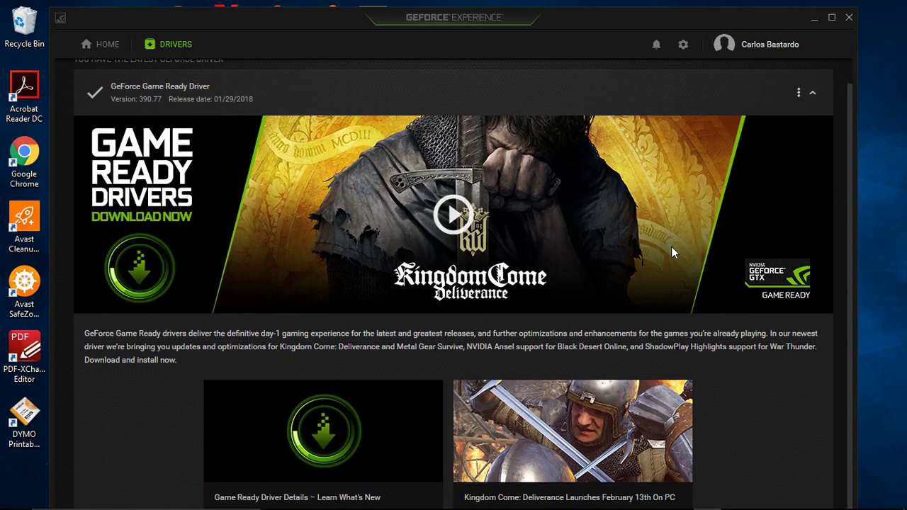
pyautogui.scroll(1, 671, 247)
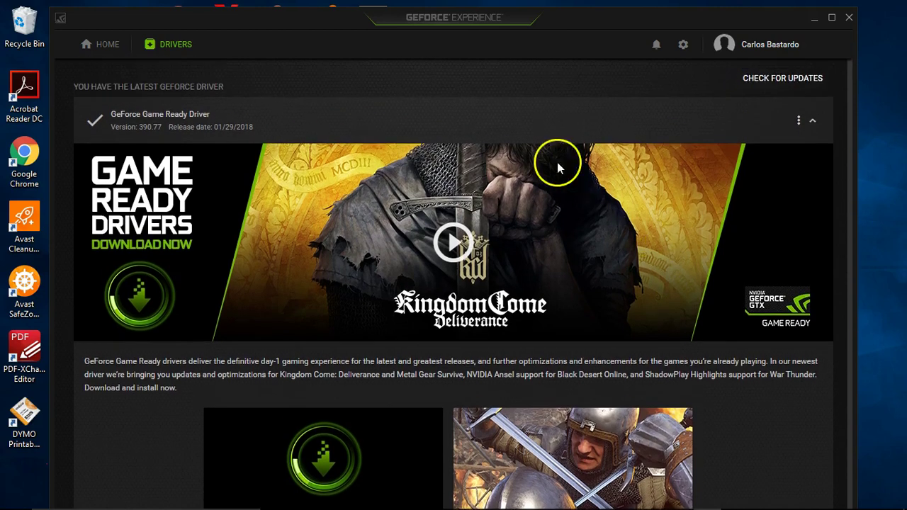
pyautogui.click(849, 19)
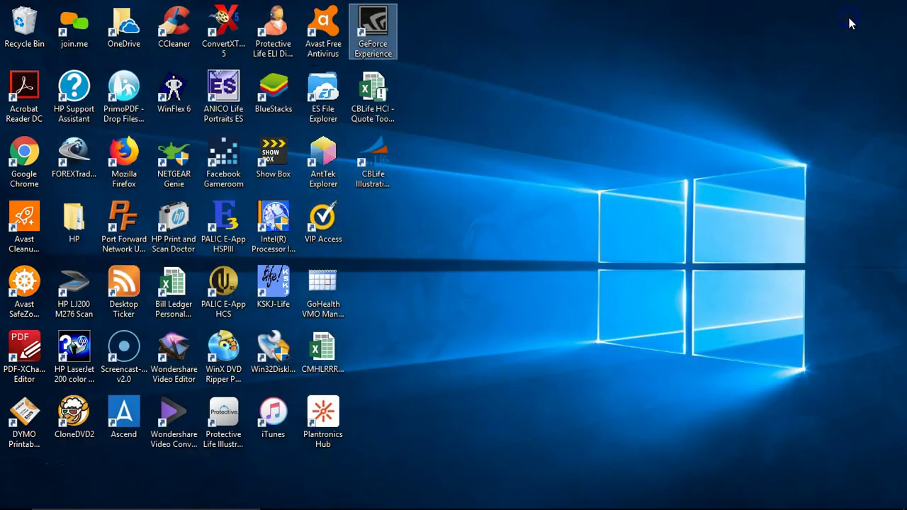
pyautogui.click(373, 36)
pyautogui.click(498, 260)
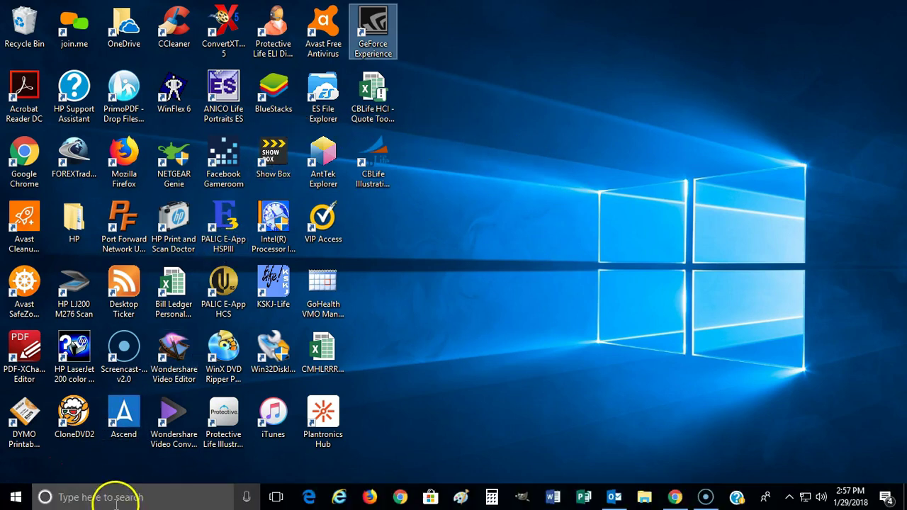
# Step: Search the taskbar for Recovery options and open the Recovery settings page
pyautogui.click(138, 496)
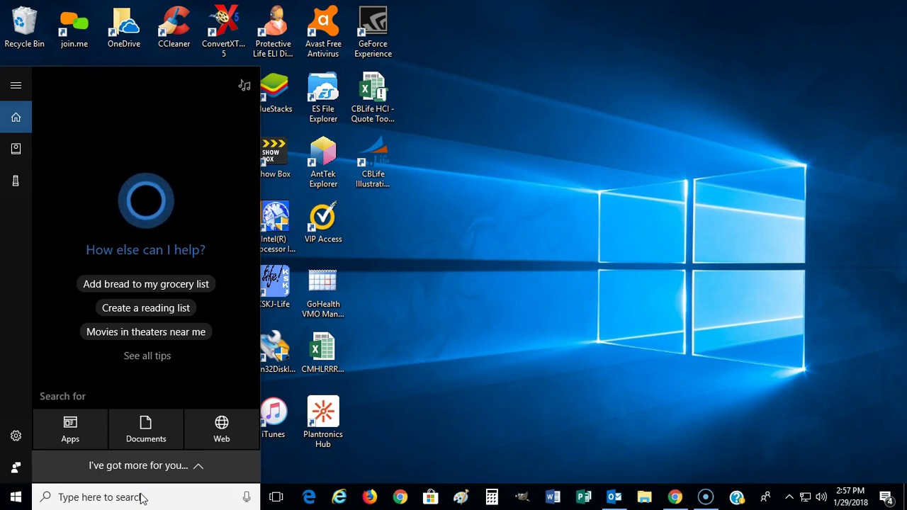
pyautogui.write('restor')
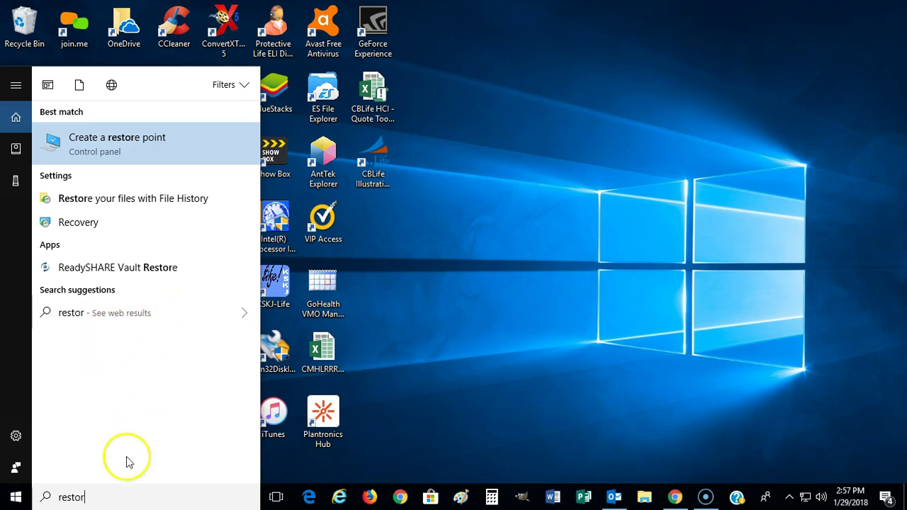
pyautogui.press('BackSpace')
pyautogui.press('BackSpace')
pyautogui.press('BackSpace')
pyautogui.press('BackSpace')
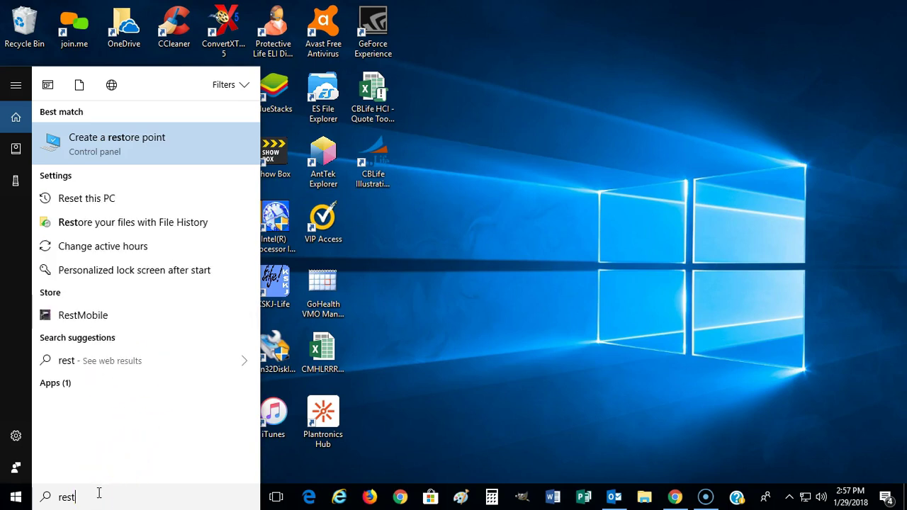
pyautogui.write('cov')
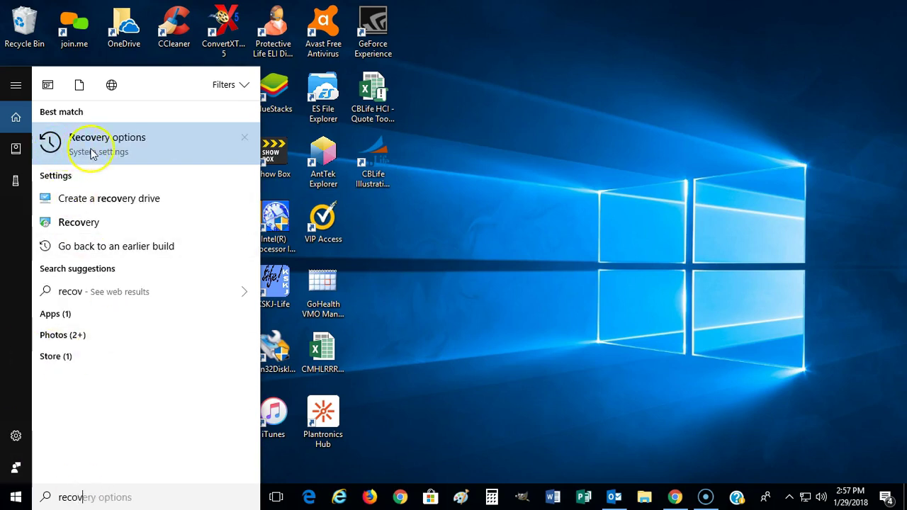
pyautogui.click(130, 147)
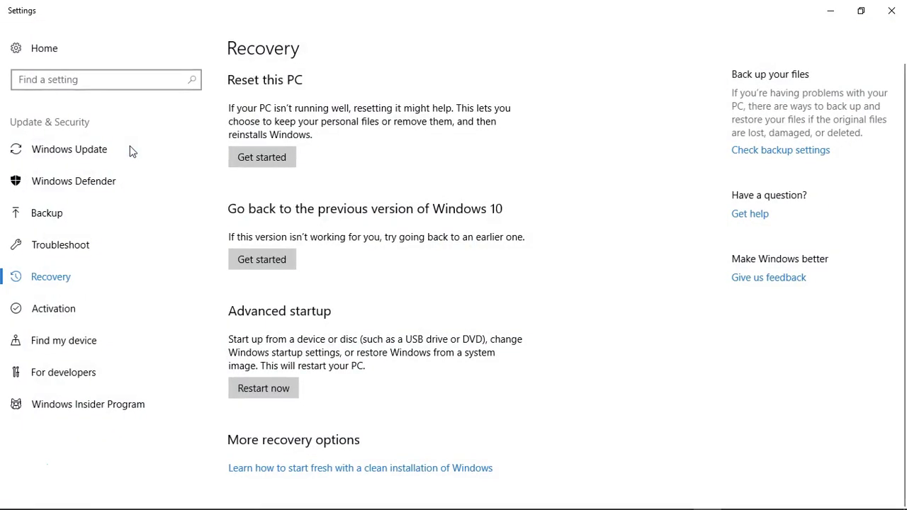
pyautogui.scroll(-1, 287, 96)
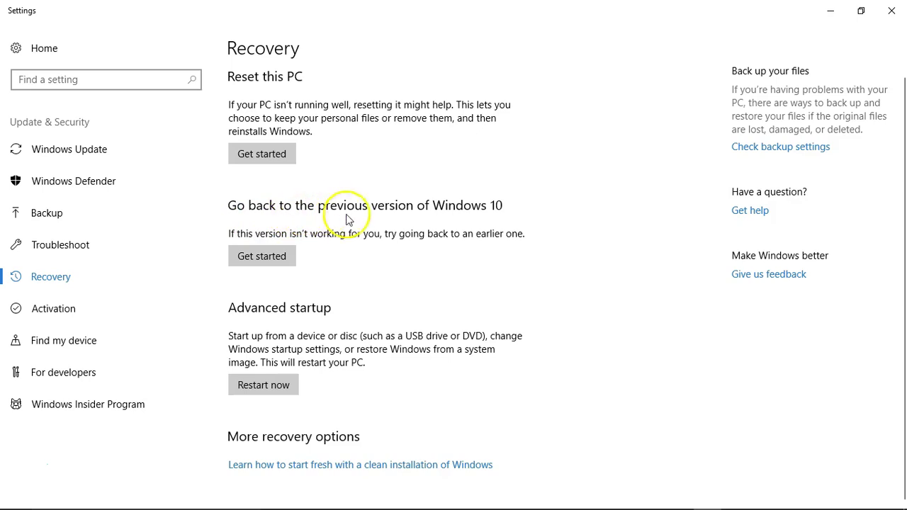
pyautogui.click(248, 256)
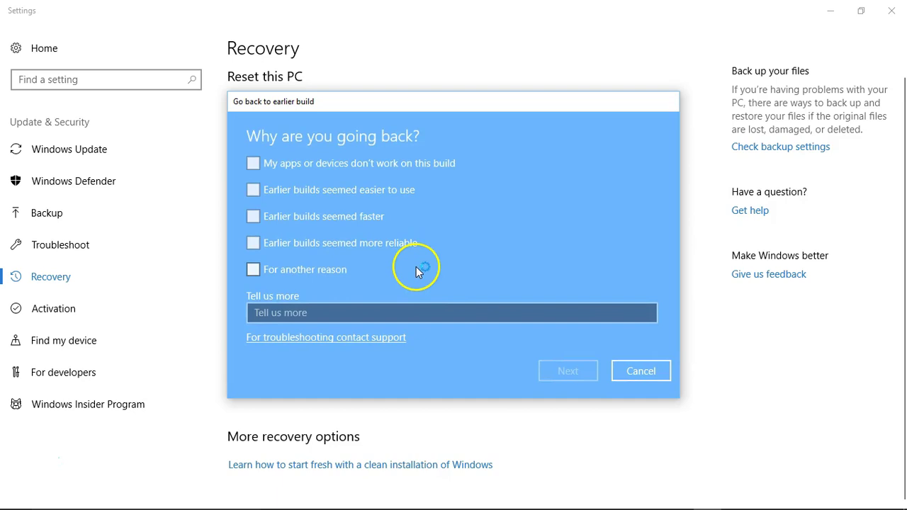
pyautogui.click(255, 166)
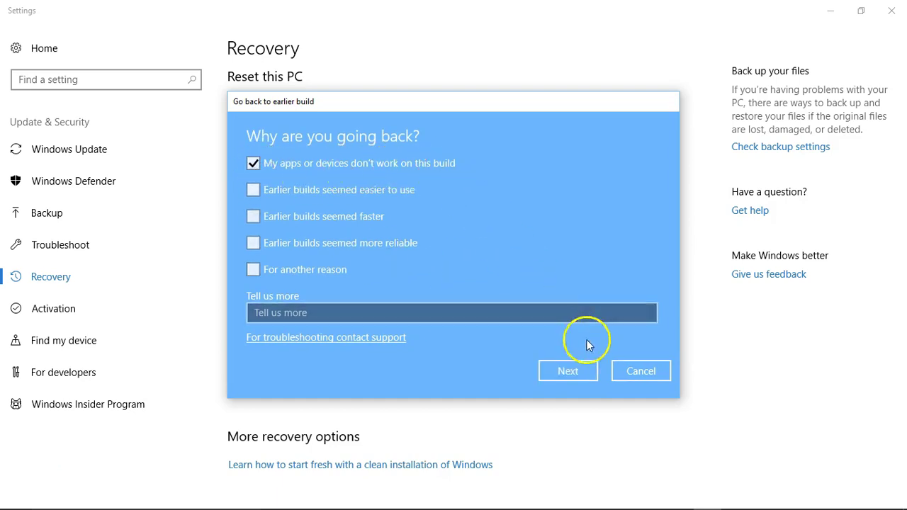
pyautogui.click(569, 371)
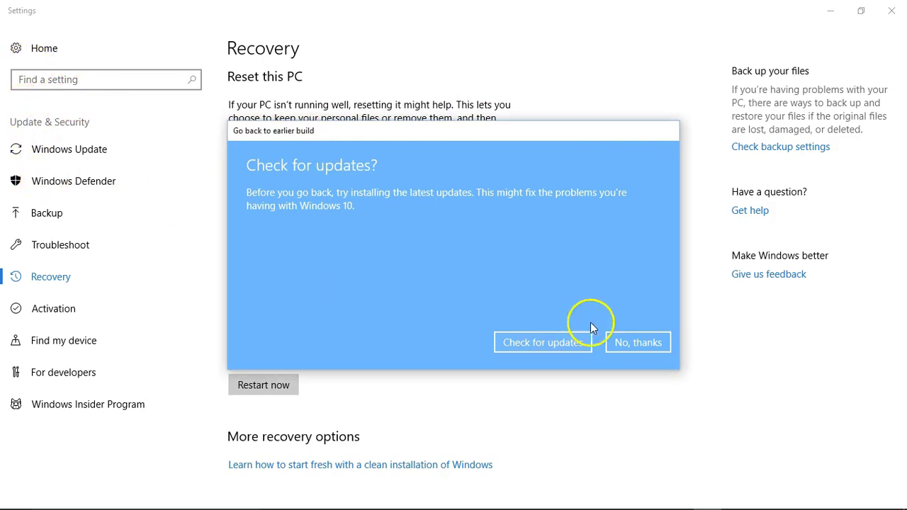
pyautogui.click(648, 346)
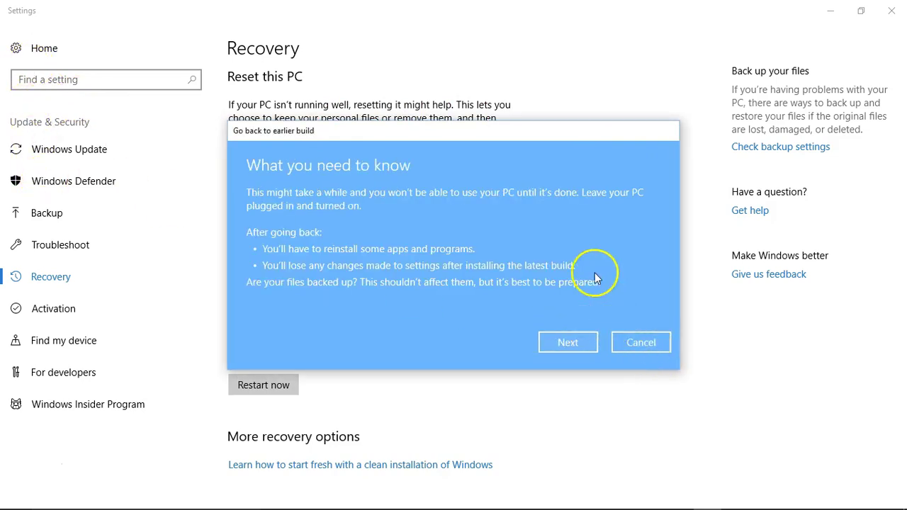
pyautogui.click(618, 333)
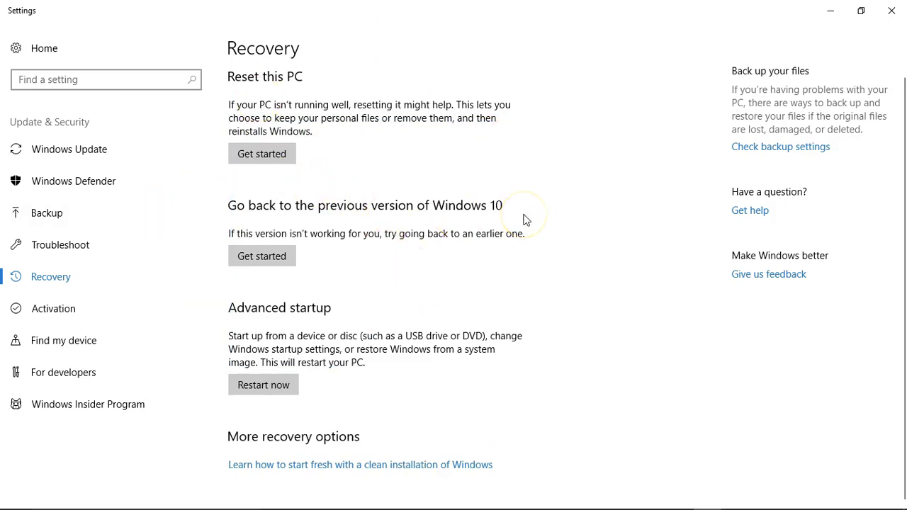
# Step: Show the Windows Update page, confirming the device is up to date as of 1:40 PM
pyautogui.click(68, 149)
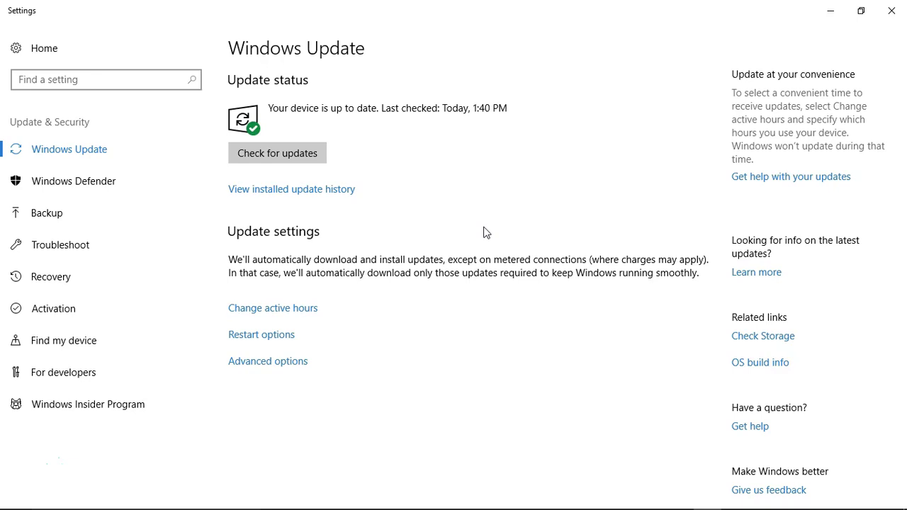
pyautogui.click(37, 469)
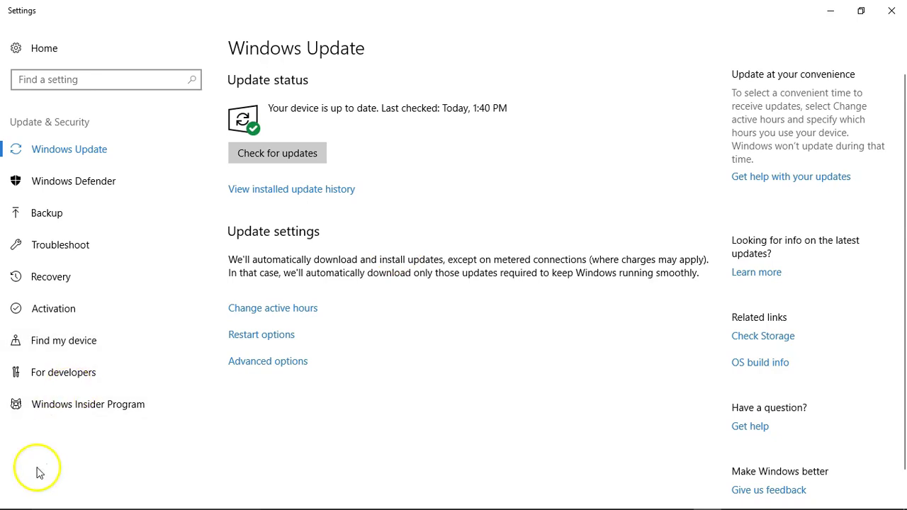
pyautogui.click(30, 467)
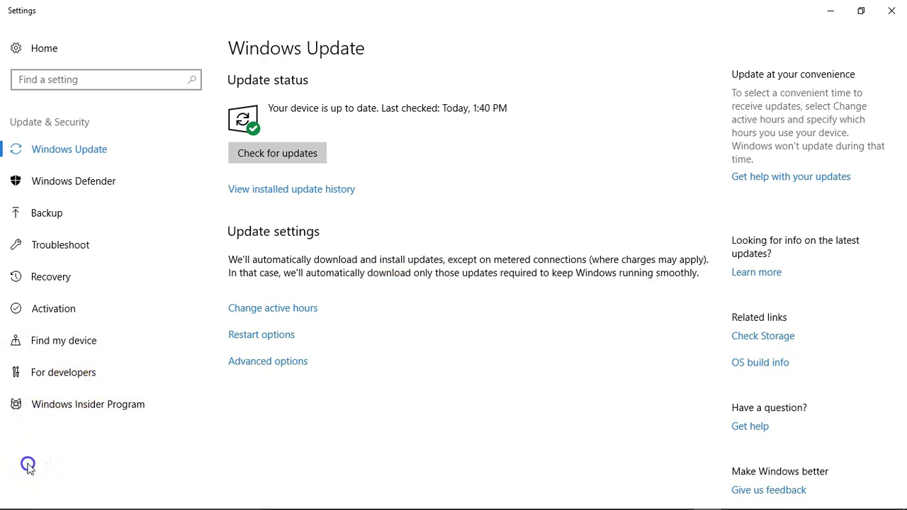